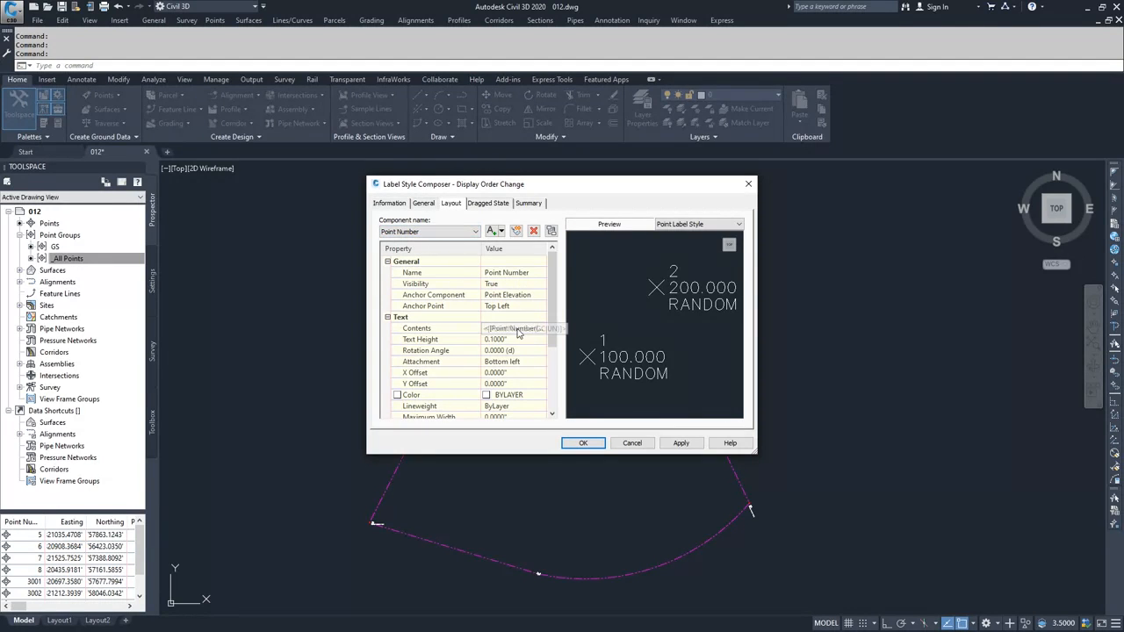
# - Replace the Point Number field in the label contents with the text 'DISPLAY ORDER CHANGE'
pyautogui.click(527, 327)
pyautogui.click(540, 328)
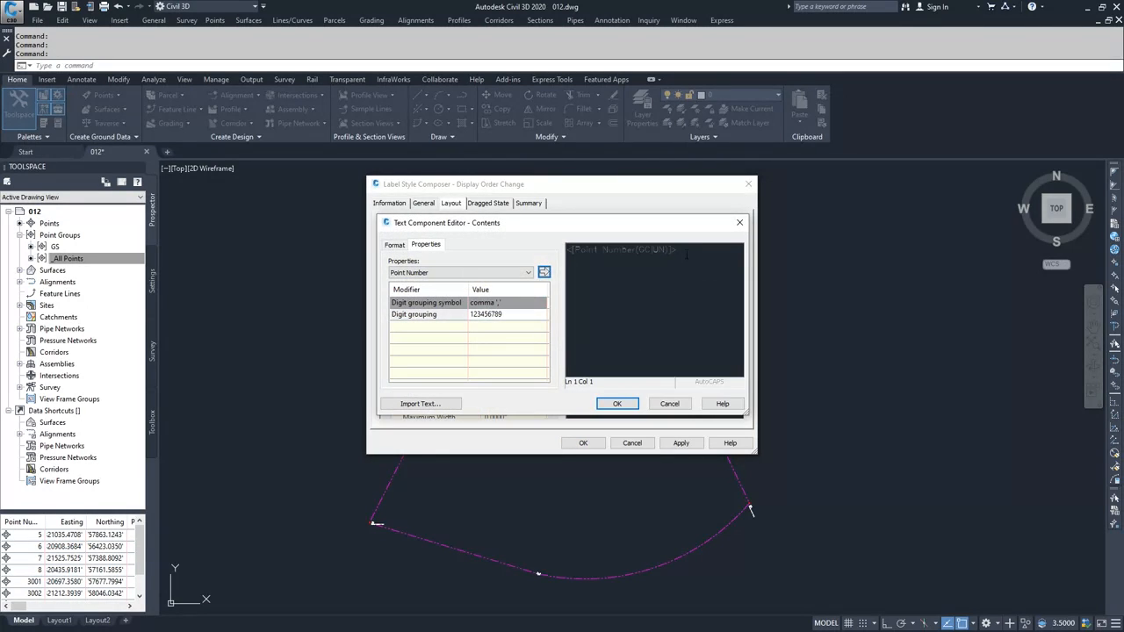
pyautogui.moveTo(686, 254); pyautogui.dragTo(580, 247)
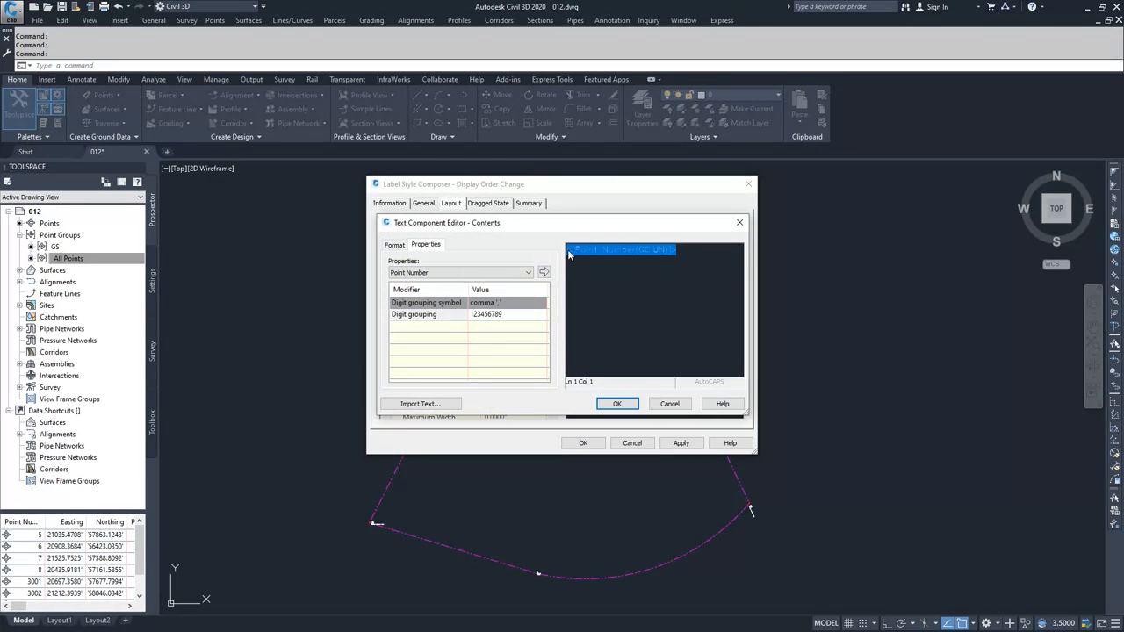
pyautogui.press('Delete')
pyautogui.write('DISPLAY ORDER CHANGE')
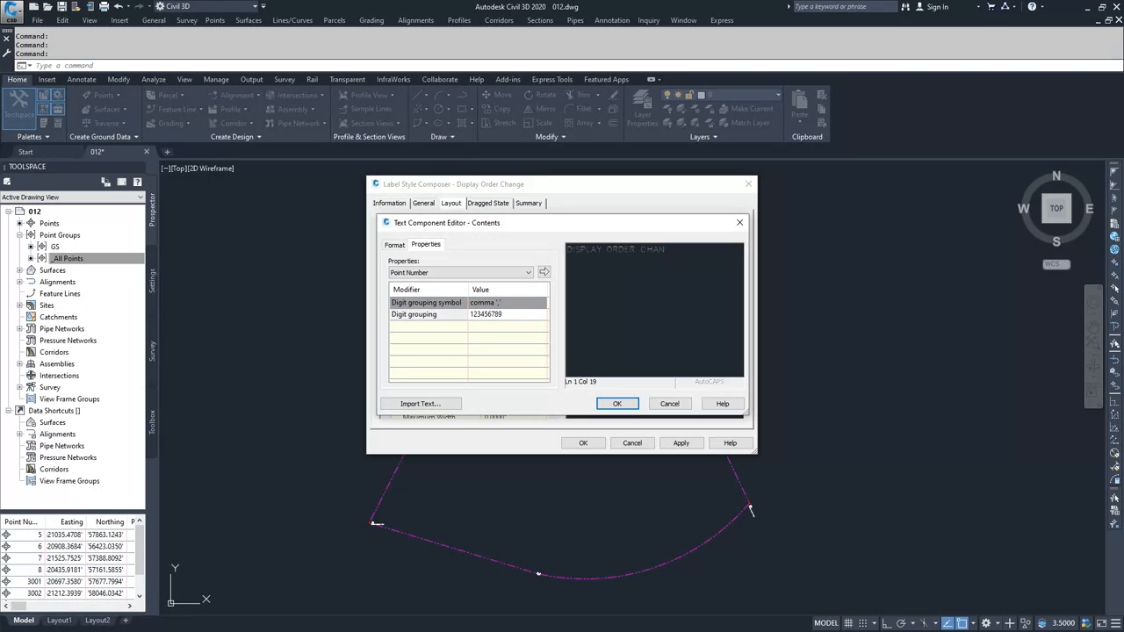
pyautogui.click(617, 403)
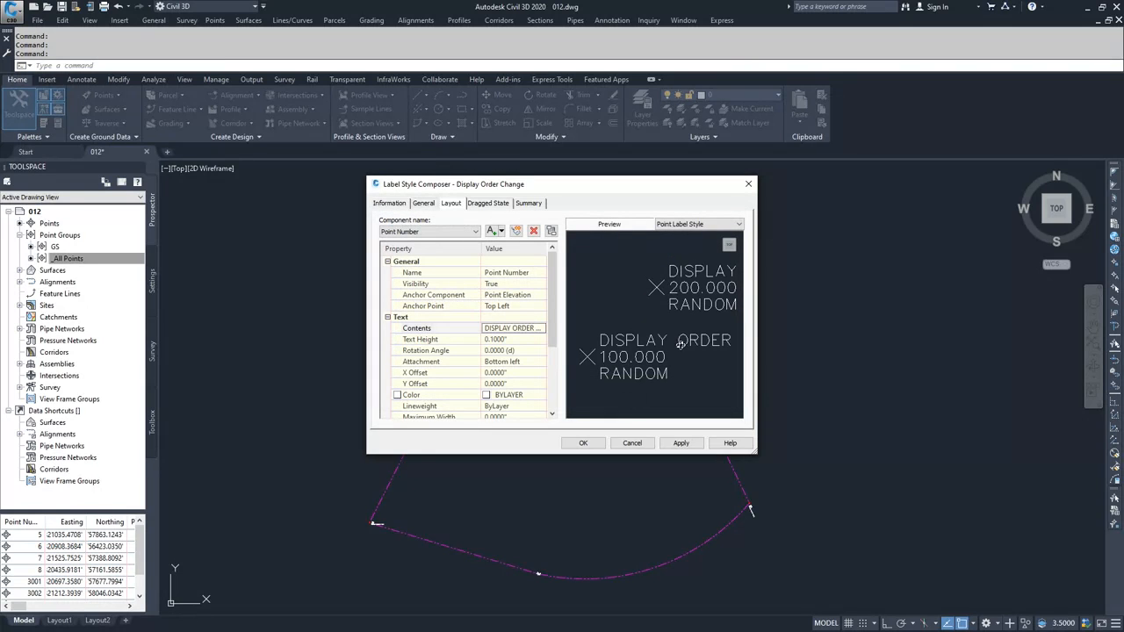
# - Set the Point Number text height to 1 and hide the Point Elevation component
pyautogui.click(508, 340)
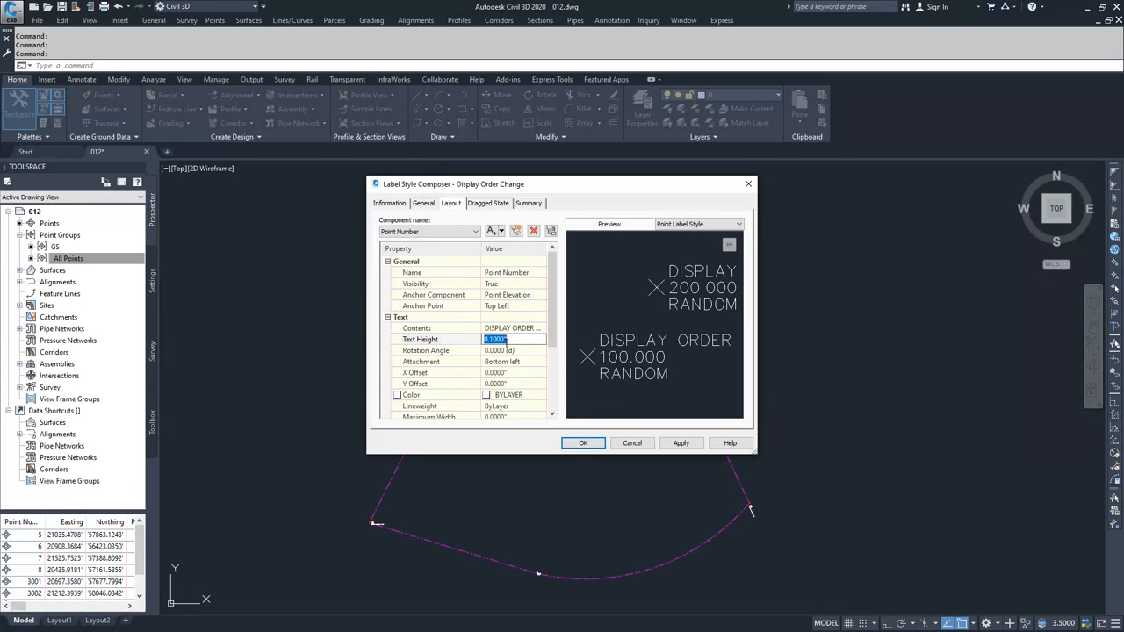
pyautogui.write('1')
pyautogui.click(439, 231)
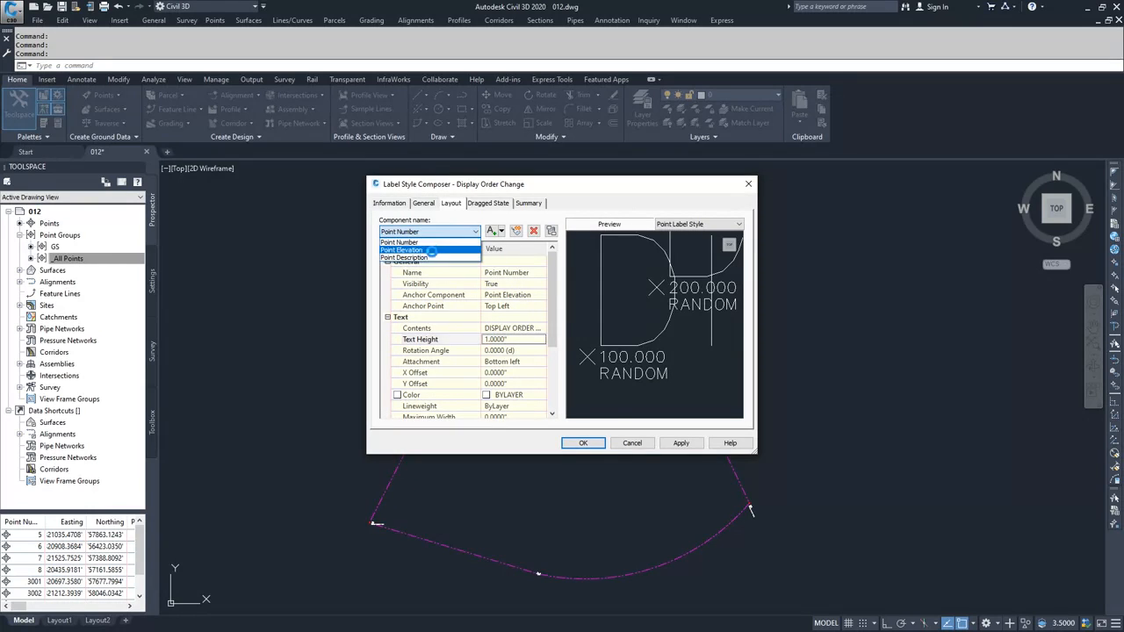
pyautogui.click(425, 254)
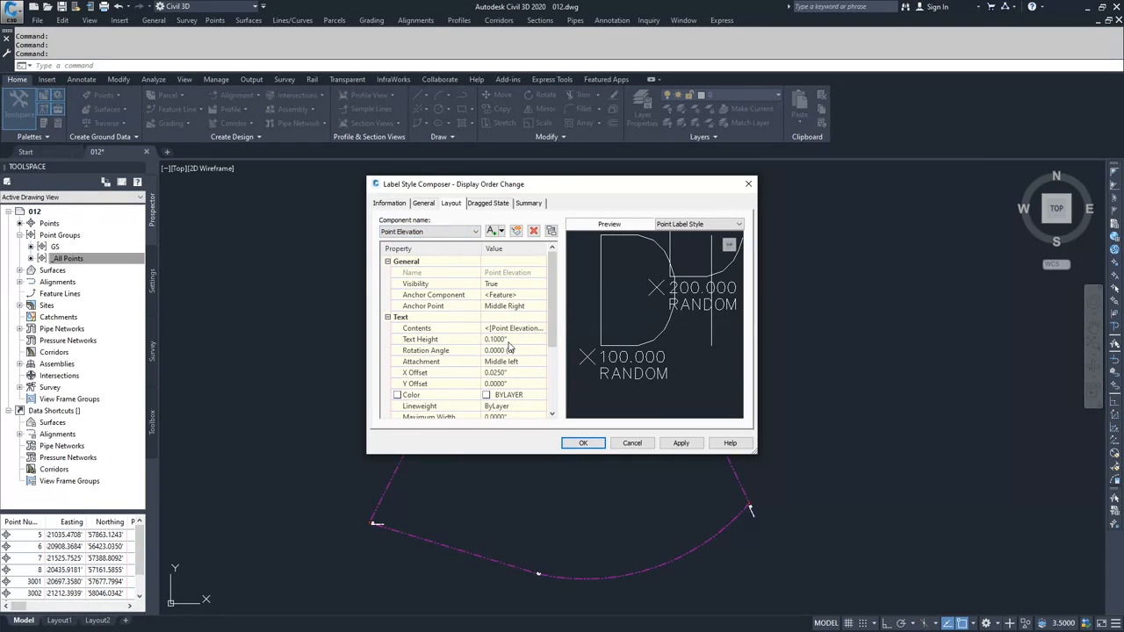
pyautogui.click(505, 286)
pyautogui.click(539, 284)
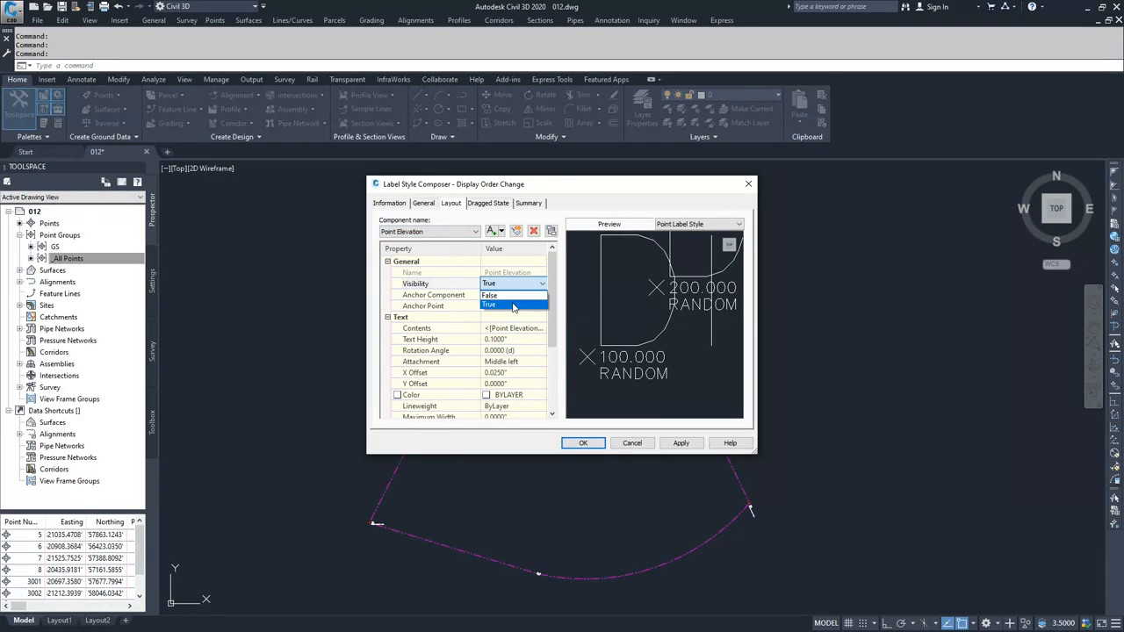
pyautogui.click(496, 307)
# - Hide the Point Description component, then apply and save the label style
pyautogui.click(457, 232)
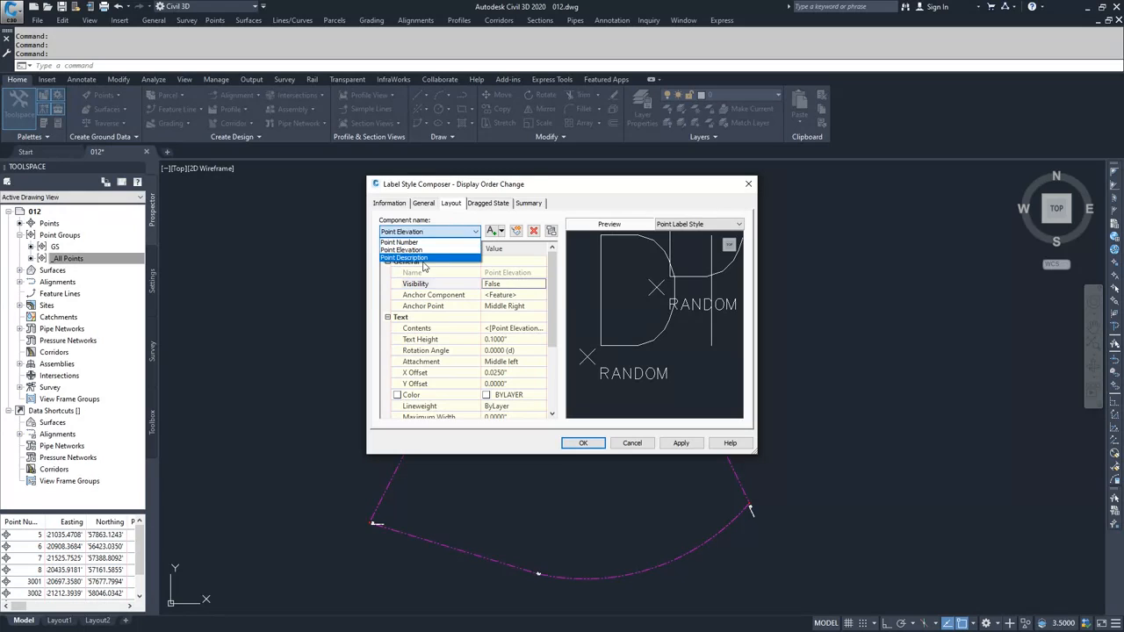
pyautogui.click(424, 265)
pyautogui.click(506, 286)
pyautogui.click(539, 283)
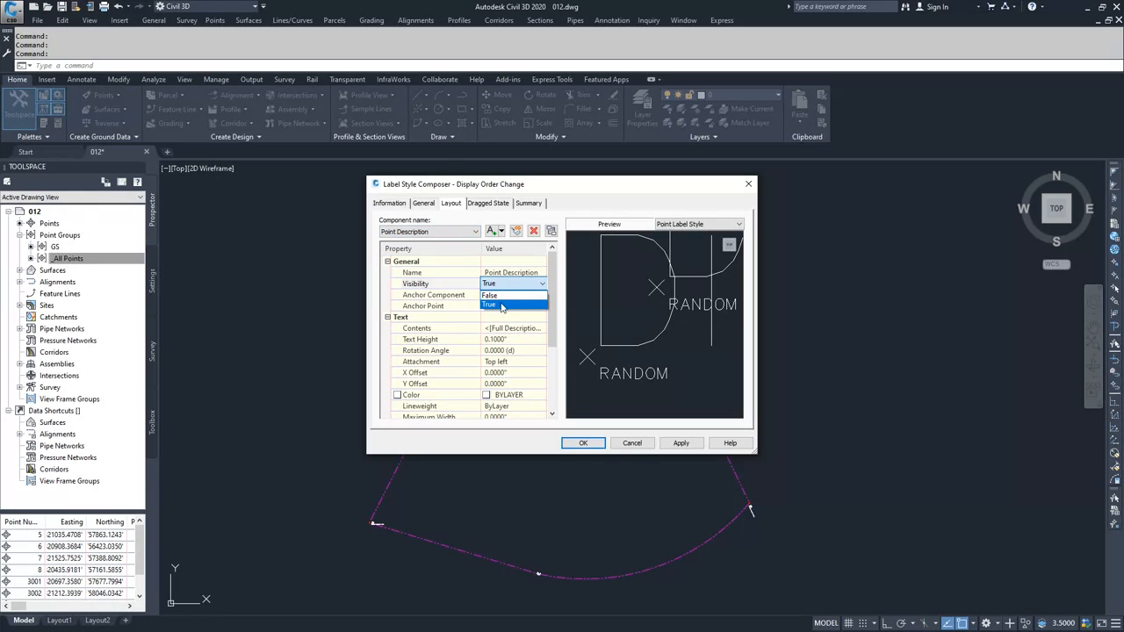
pyautogui.click(496, 306)
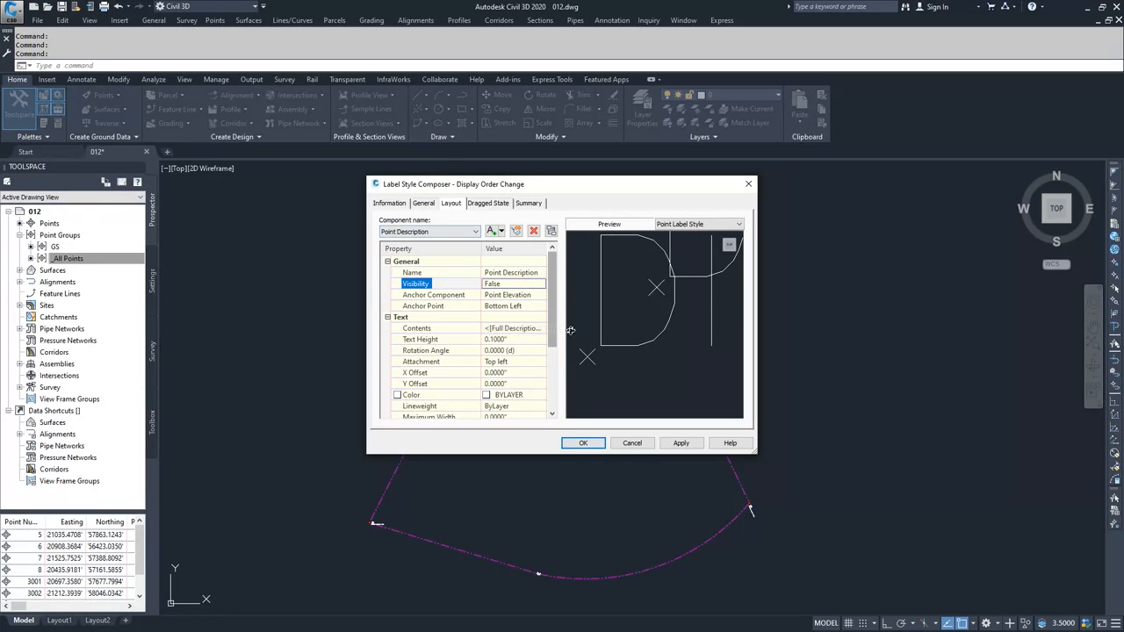
pyautogui.click(454, 232)
pyautogui.click(421, 254)
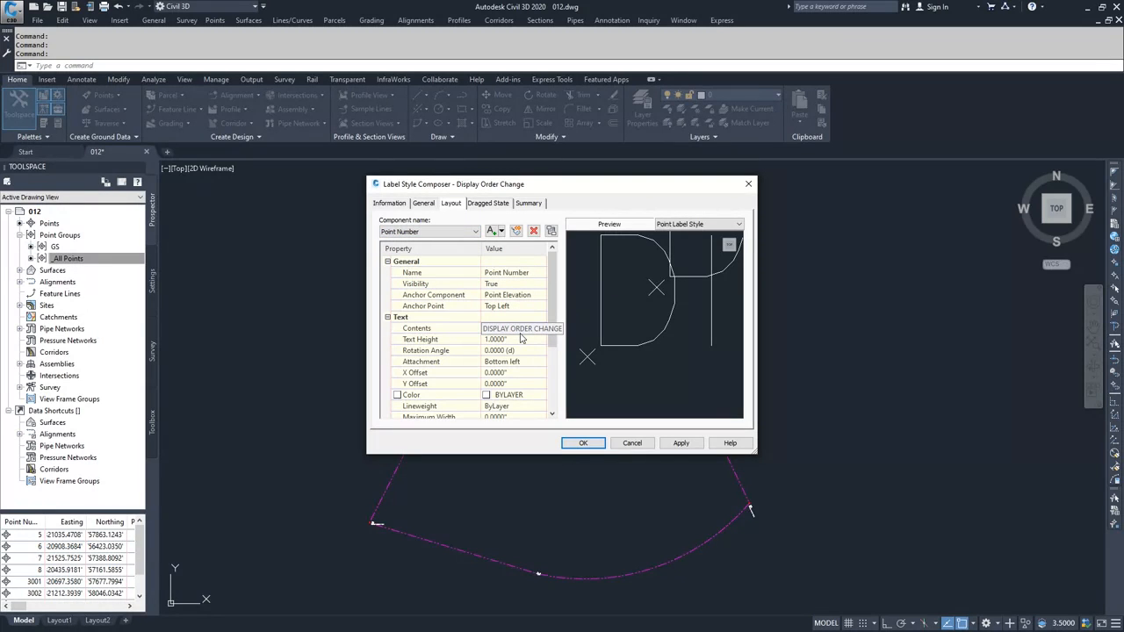
pyautogui.click(681, 444)
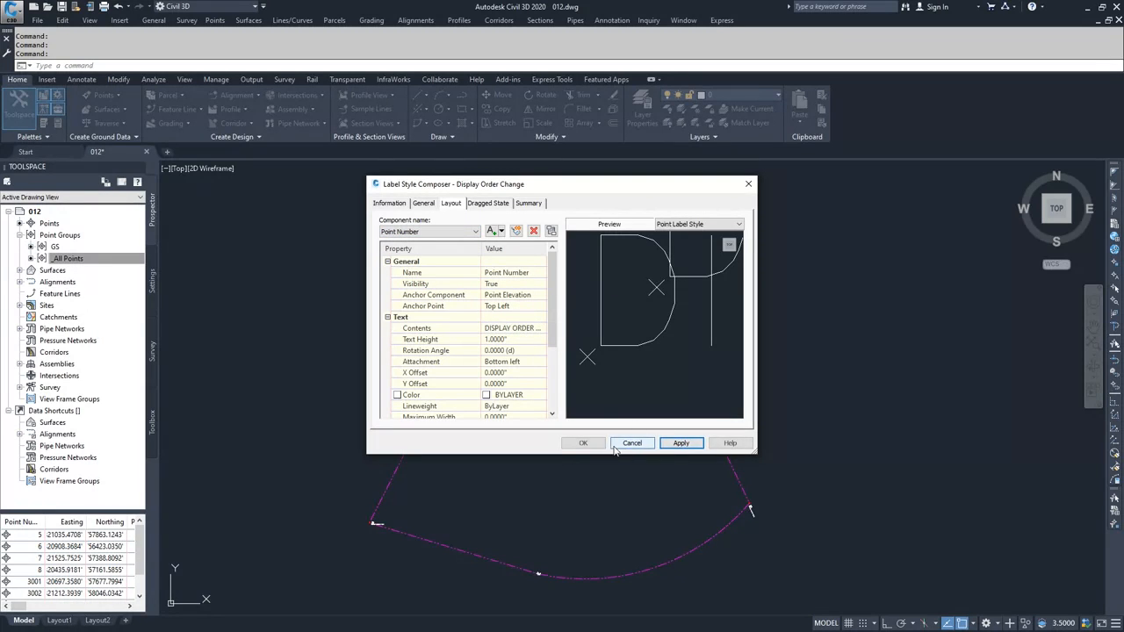
pyautogui.click(583, 443)
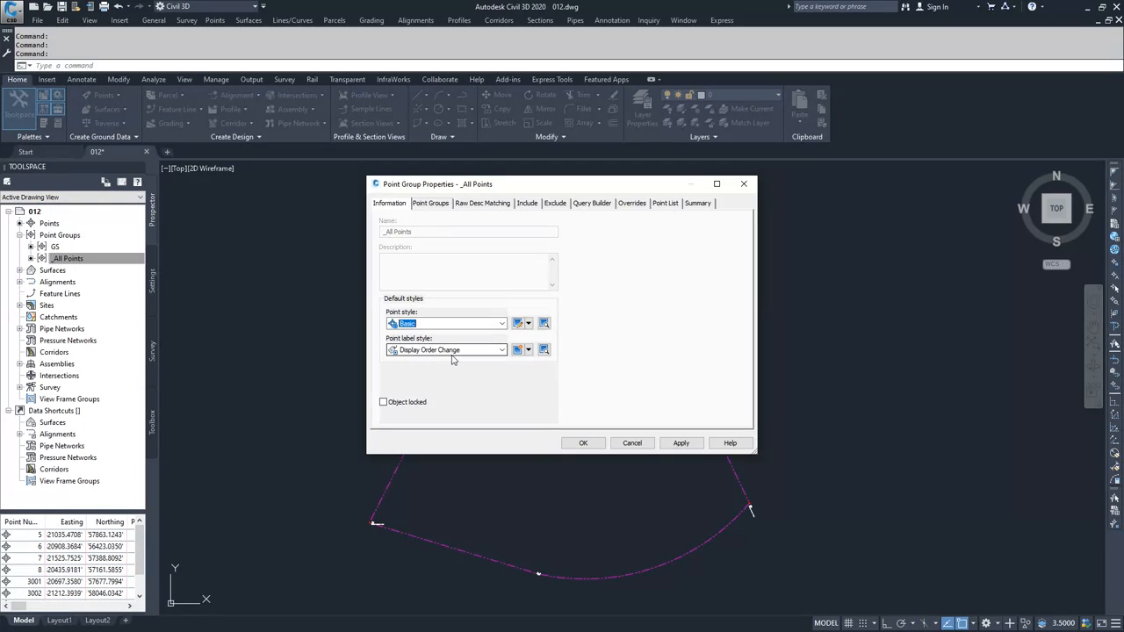
# - Apply Display Order Change as the _All Points point label style and close the group properties
pyautogui.click(680, 443)
pyautogui.click(583, 442)
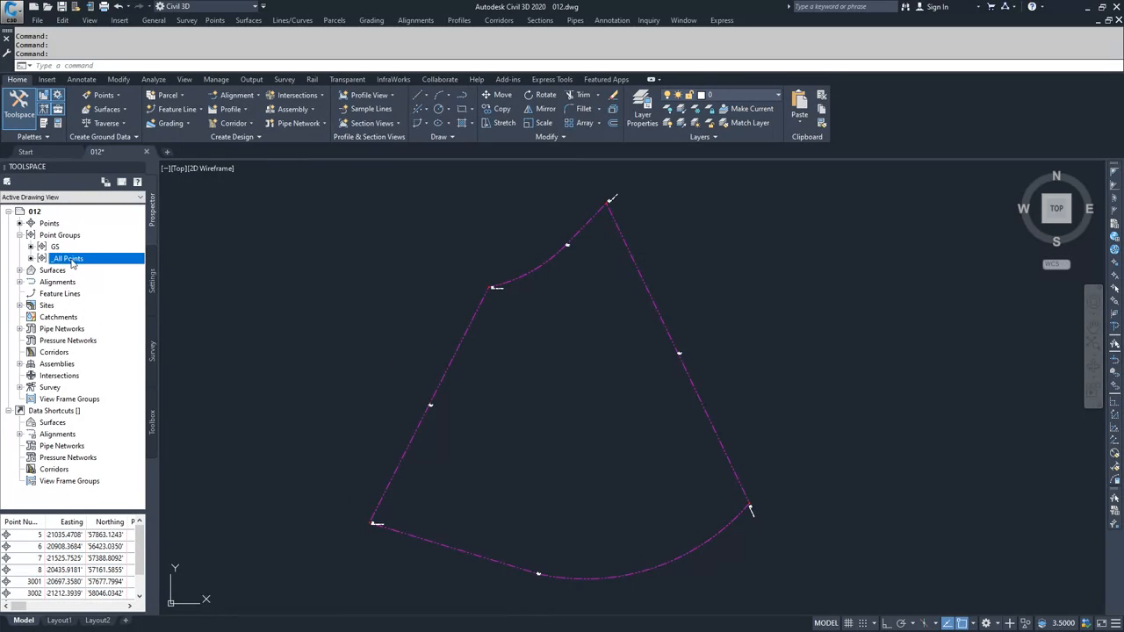
# - Zoom to point 5 to confirm its 5 150.00 GRND label, then list the point groups
pyautogui.scroll(6, 573, 242)
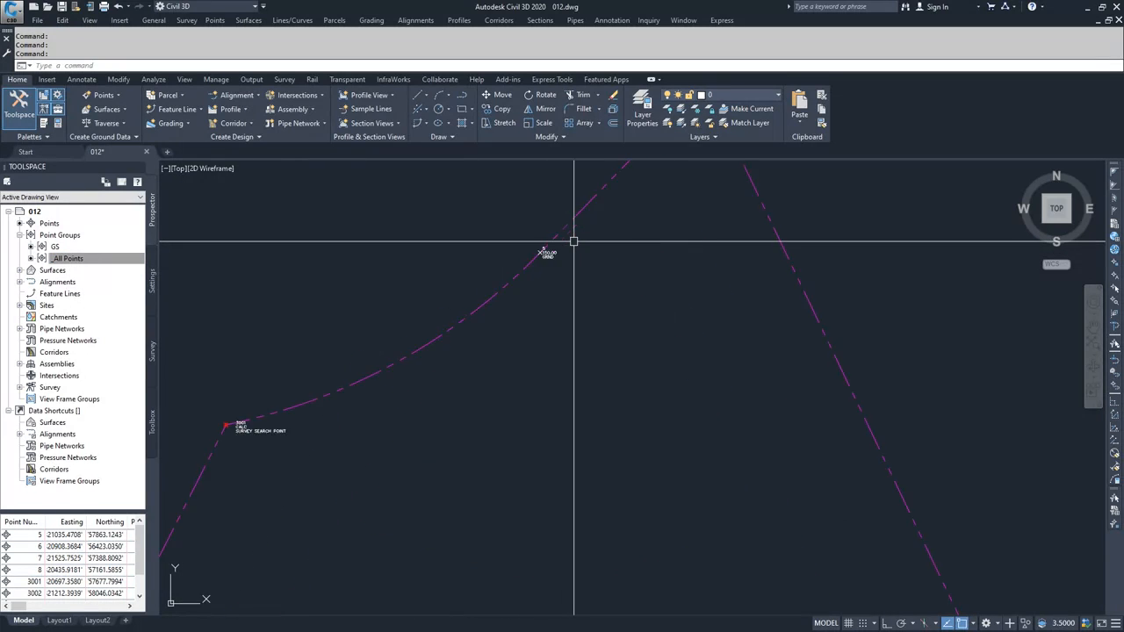
pyautogui.moveTo(525, 246)
pyautogui.mouseDown(button='middle')
pyautogui.moveTo(539, 256)
pyautogui.moveTo(511, 347)
pyautogui.mouseUp(button='middle')
pyautogui.click(91, 258)
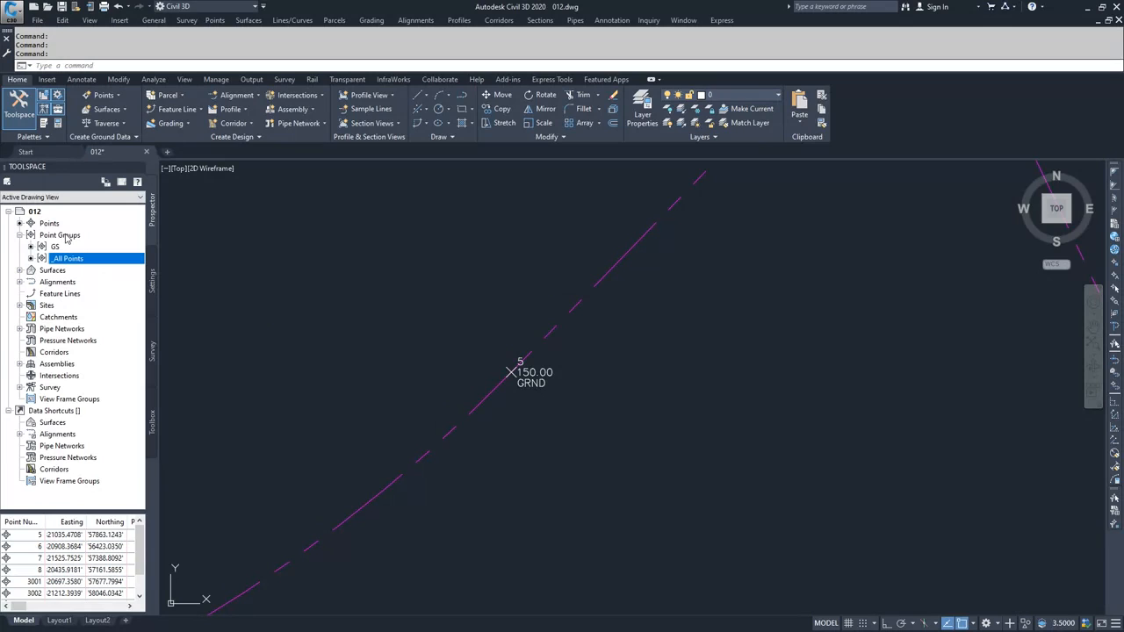
pyautogui.click(60, 236)
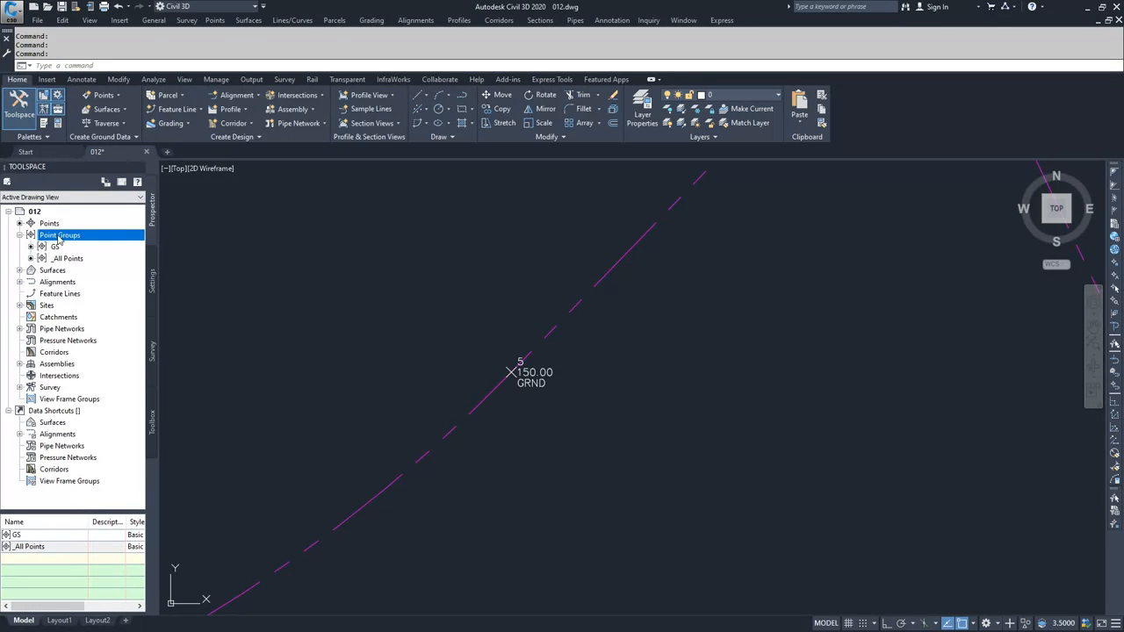
# - Move GS below _All Points in the point group display order and apply it
pyautogui.rightClick(60, 237)
pyautogui.click(108, 245)
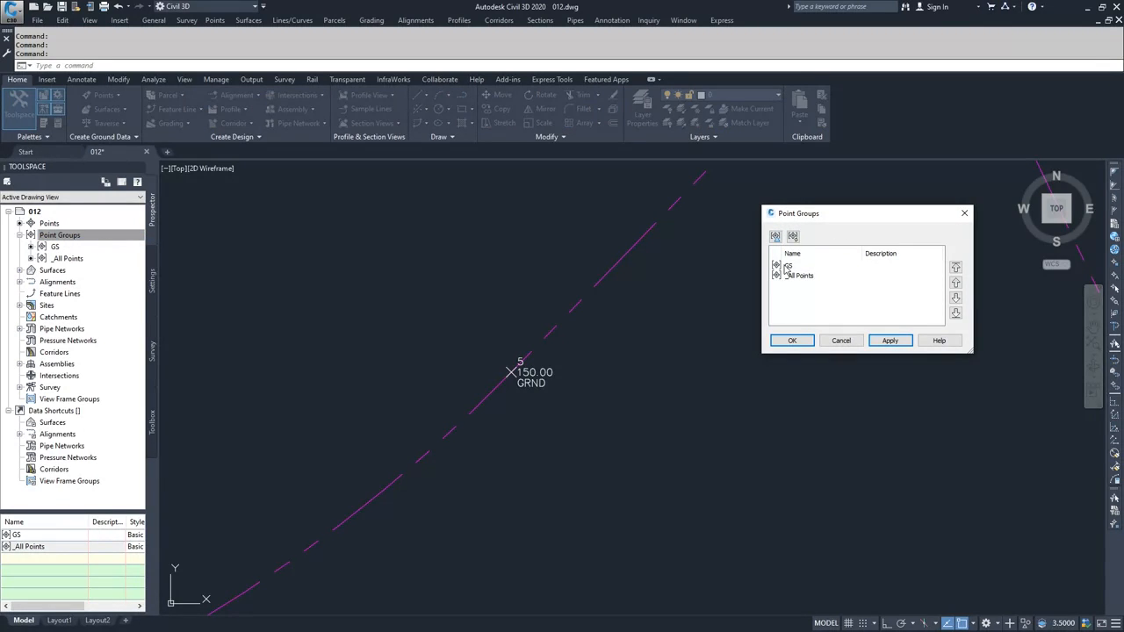
pyautogui.click(805, 268)
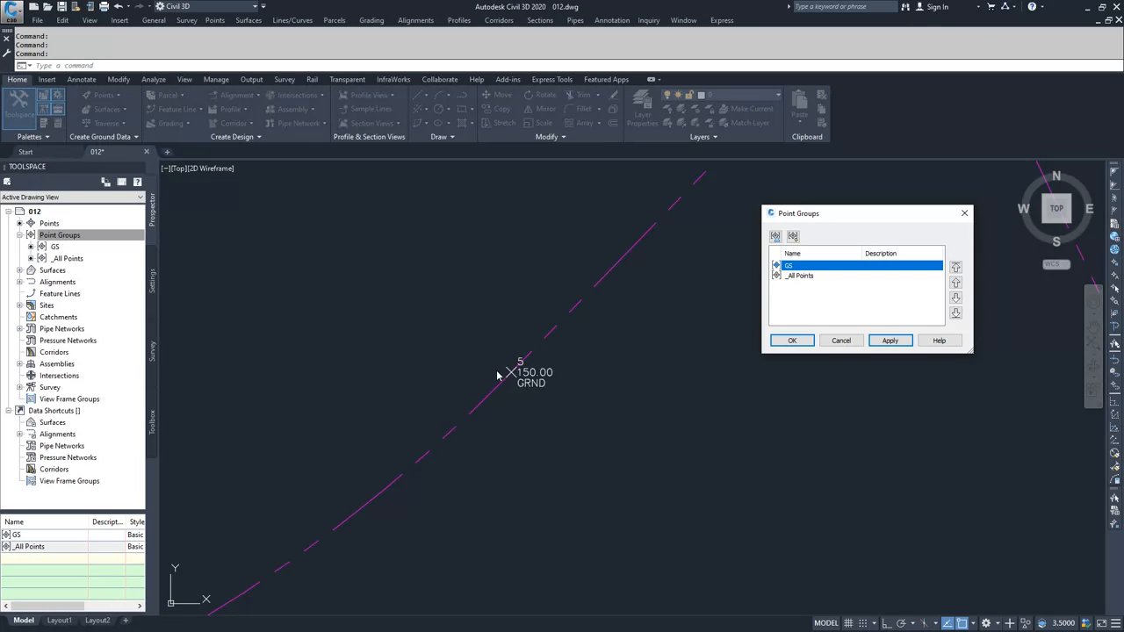
pyautogui.click(956, 297)
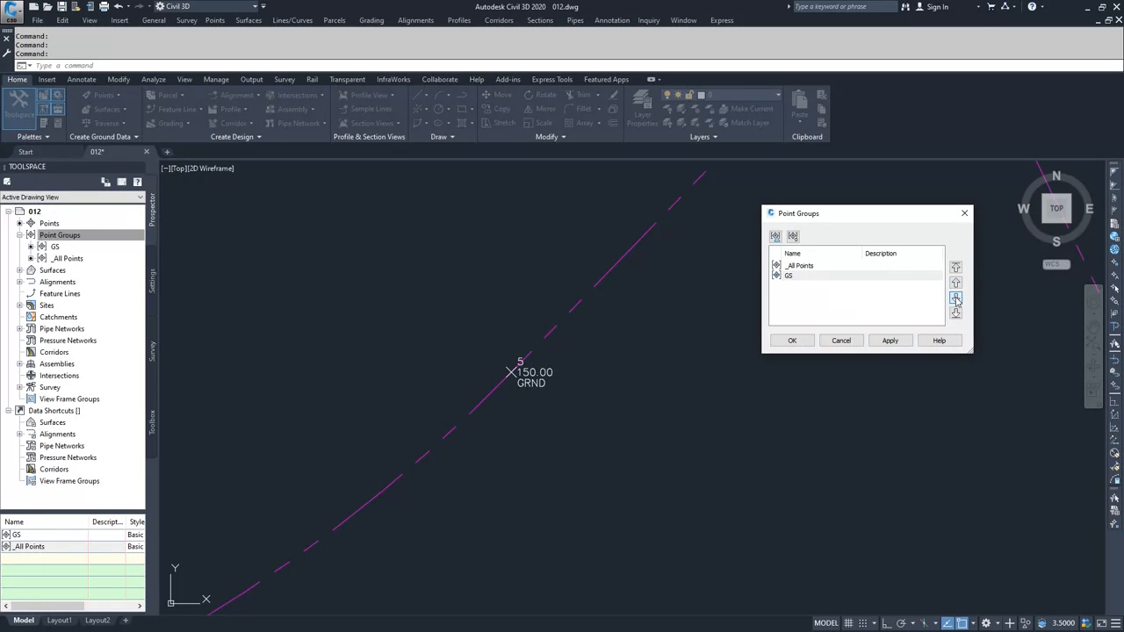
pyautogui.click(900, 343)
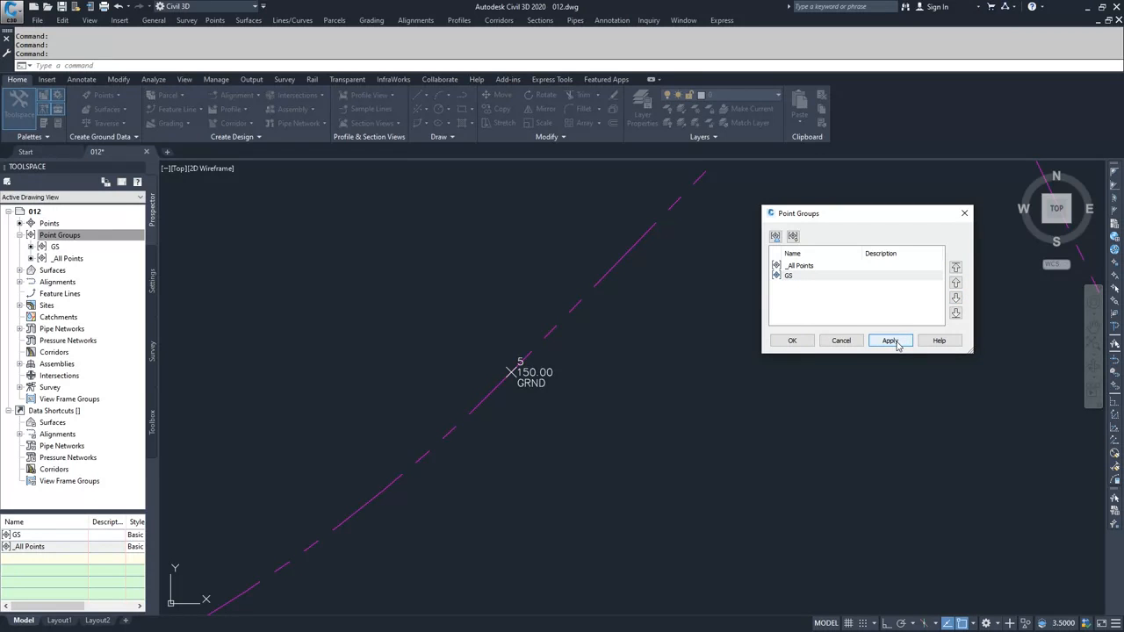
pyautogui.click(792, 341)
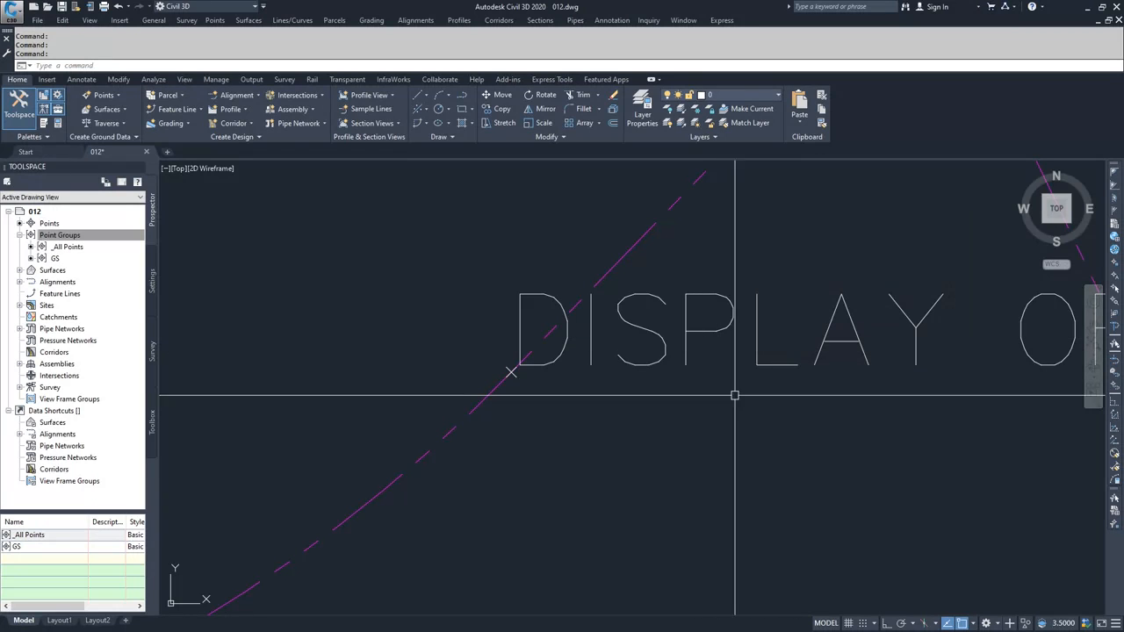
pyautogui.scroll(-4, 735, 396)
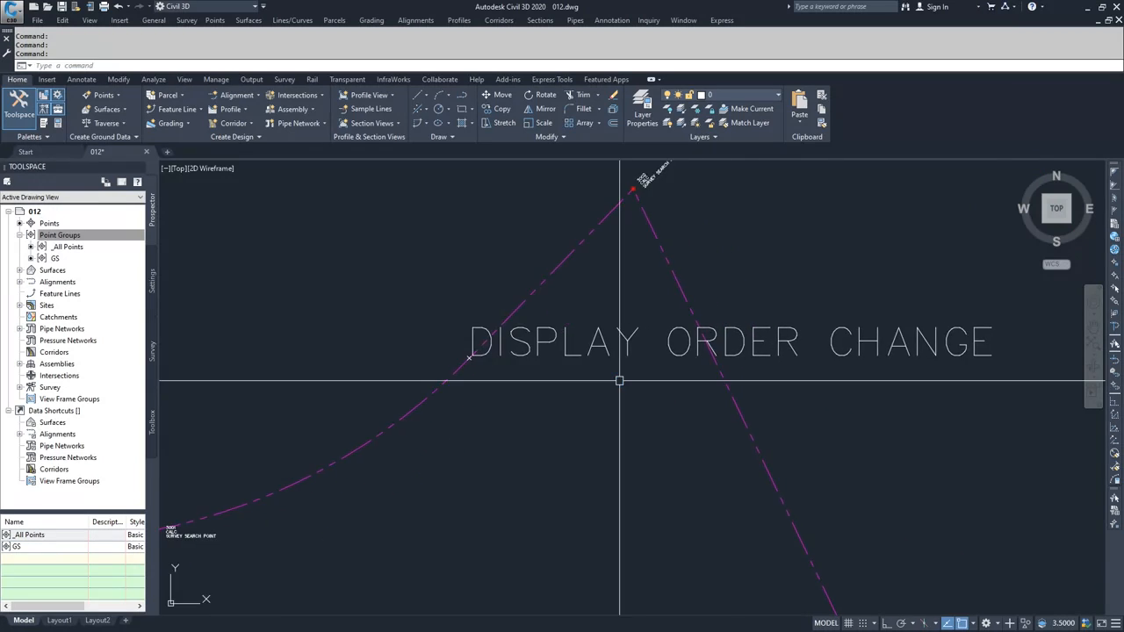
pyautogui.scroll(-2, 619, 380)
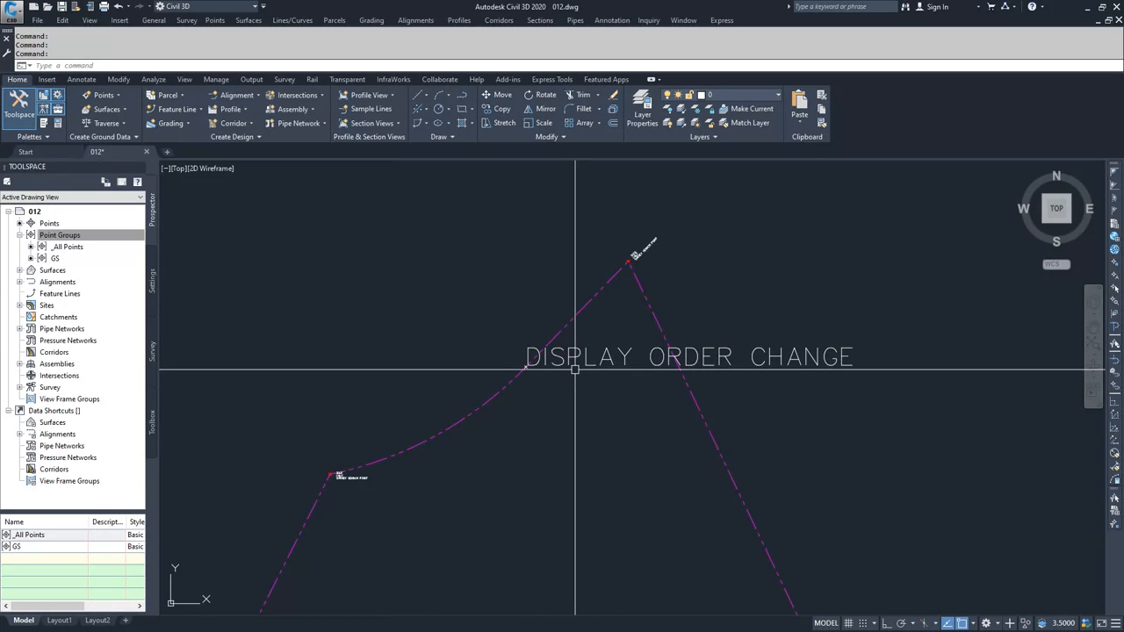
pyautogui.click(51, 236)
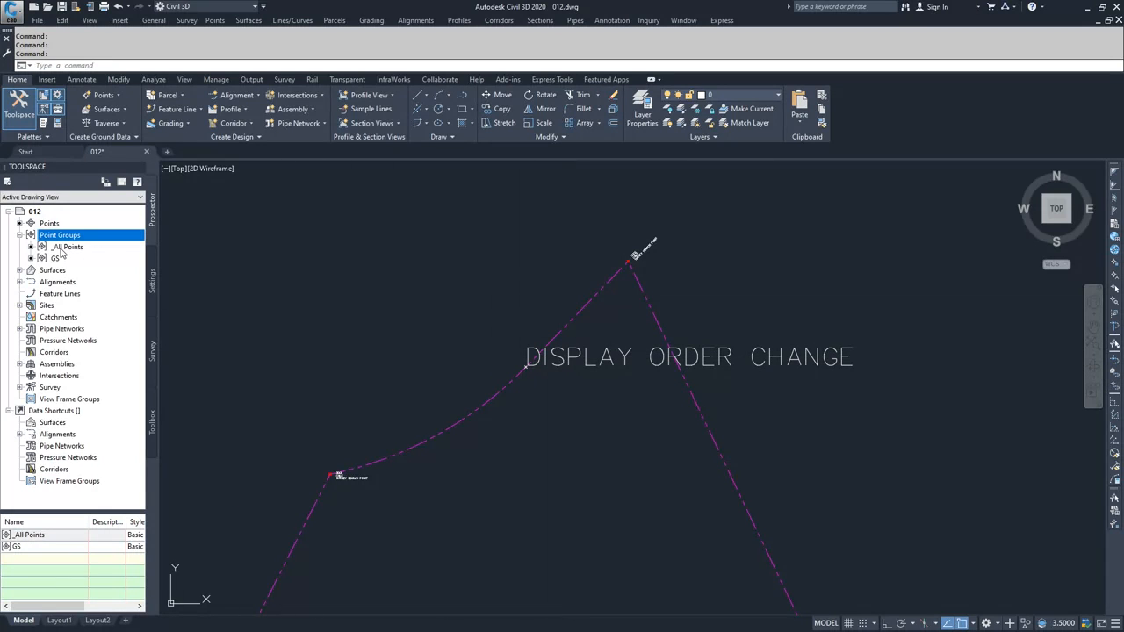
# - Move GS back above _All Points in the point group display order
pyautogui.rightClick(71, 238)
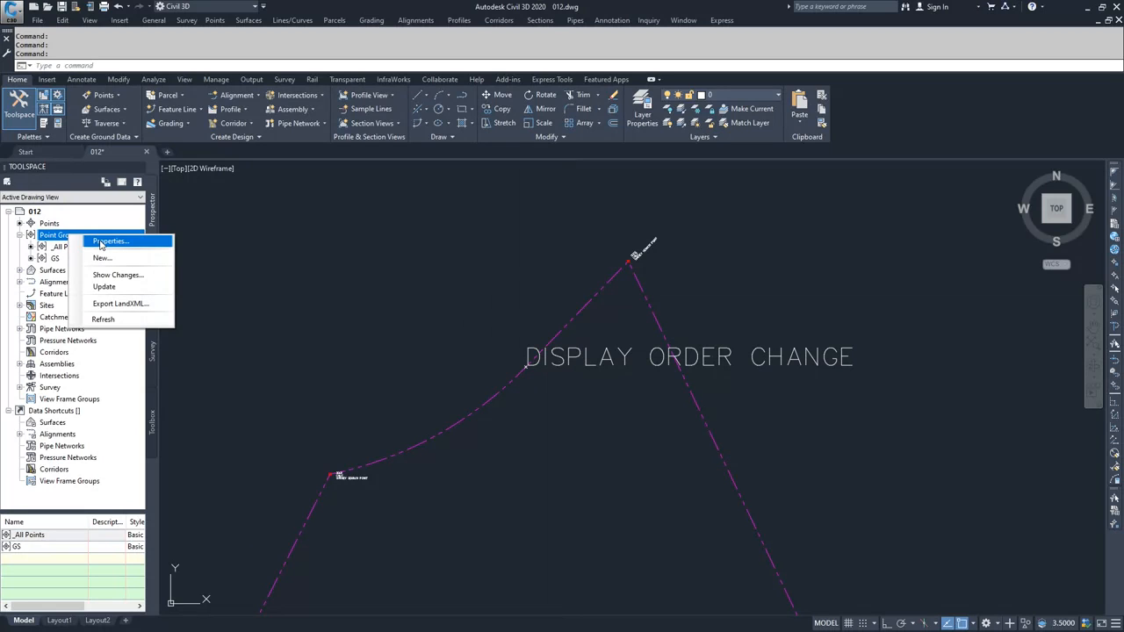
pyautogui.click(101, 242)
pyautogui.click(784, 277)
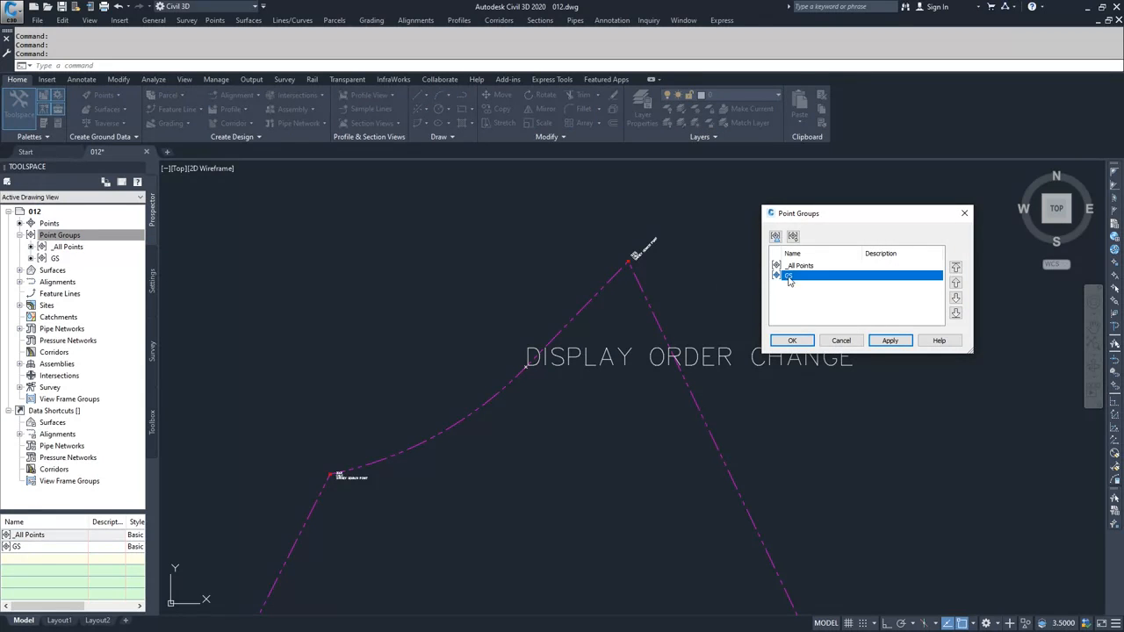
pyautogui.click(956, 282)
pyautogui.click(792, 341)
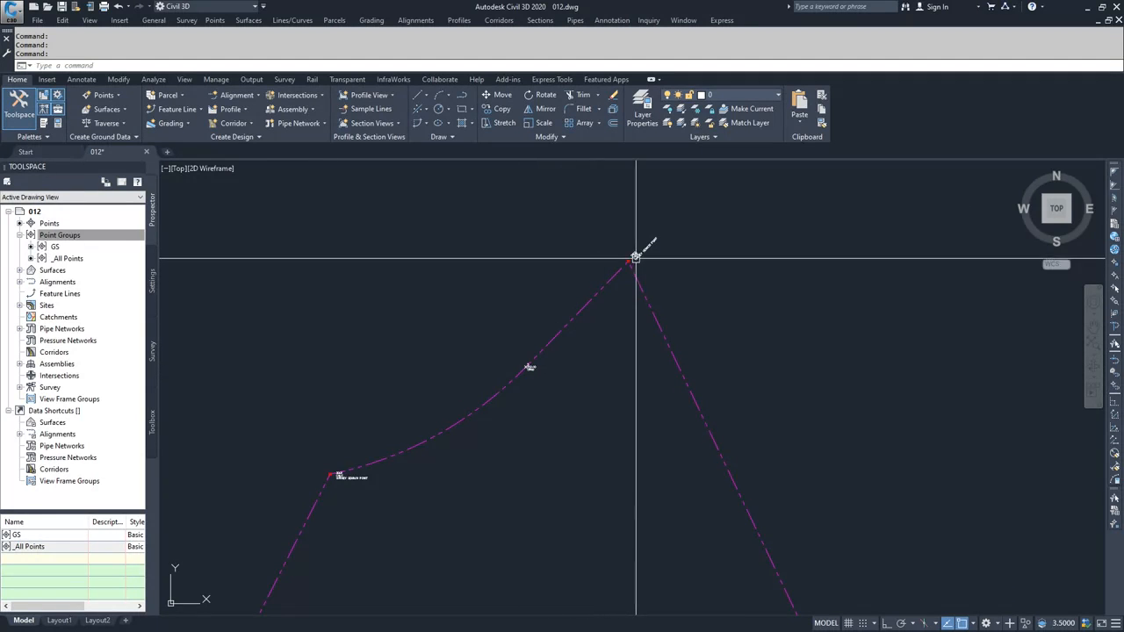
# - Zoom in on point 3002 and list the points of the _All Points group
pyautogui.scroll(5, 636, 257)
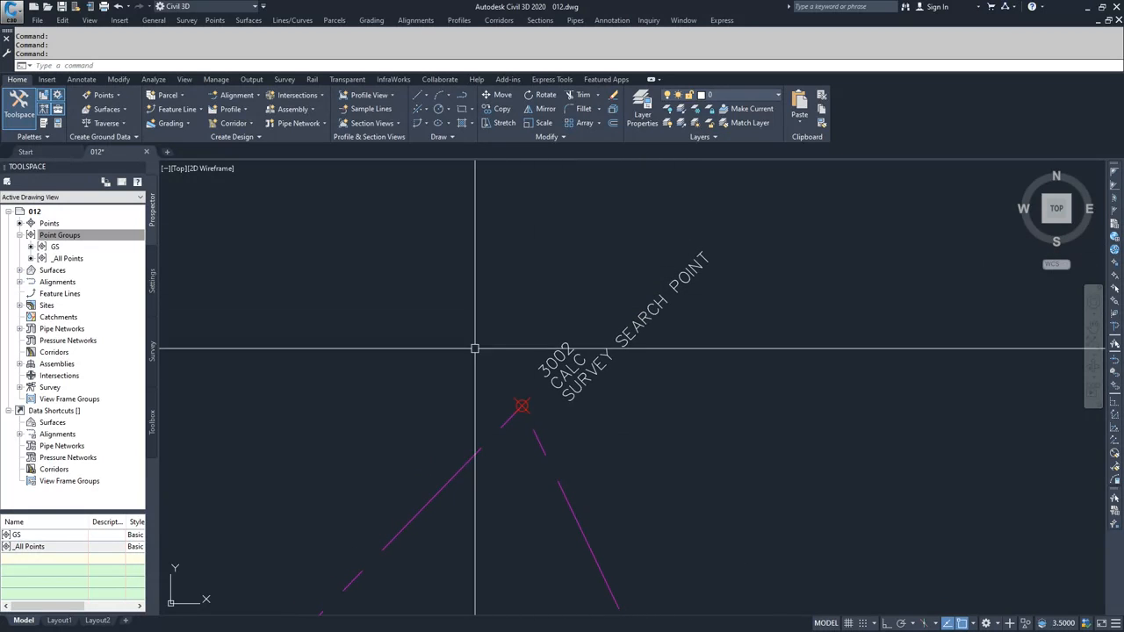
pyautogui.click(60, 235)
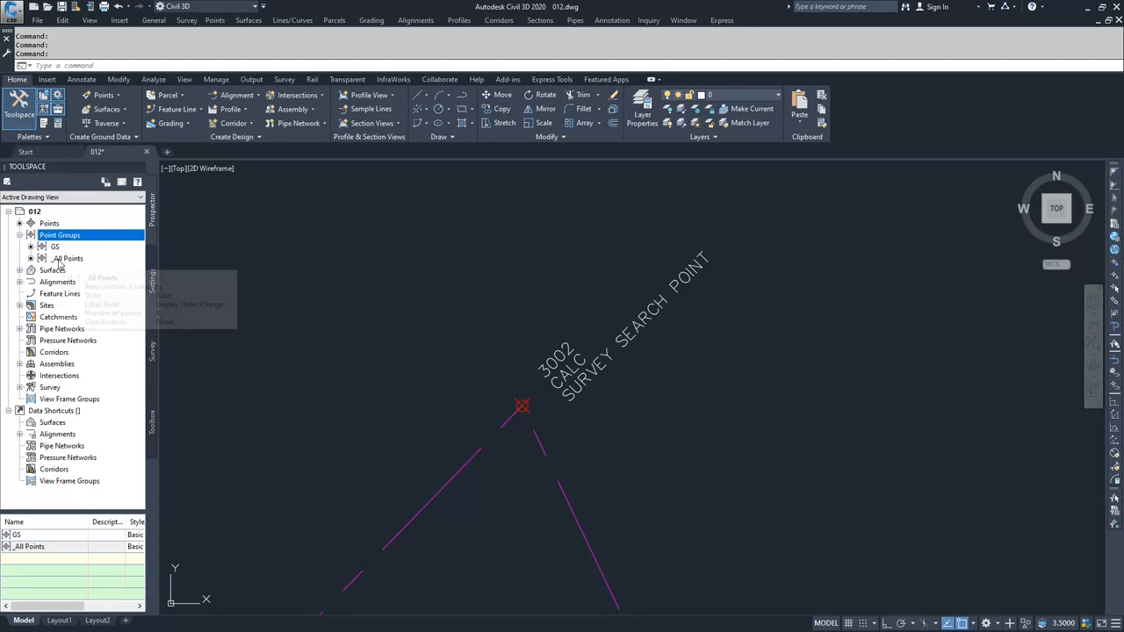
pyautogui.click(66, 259)
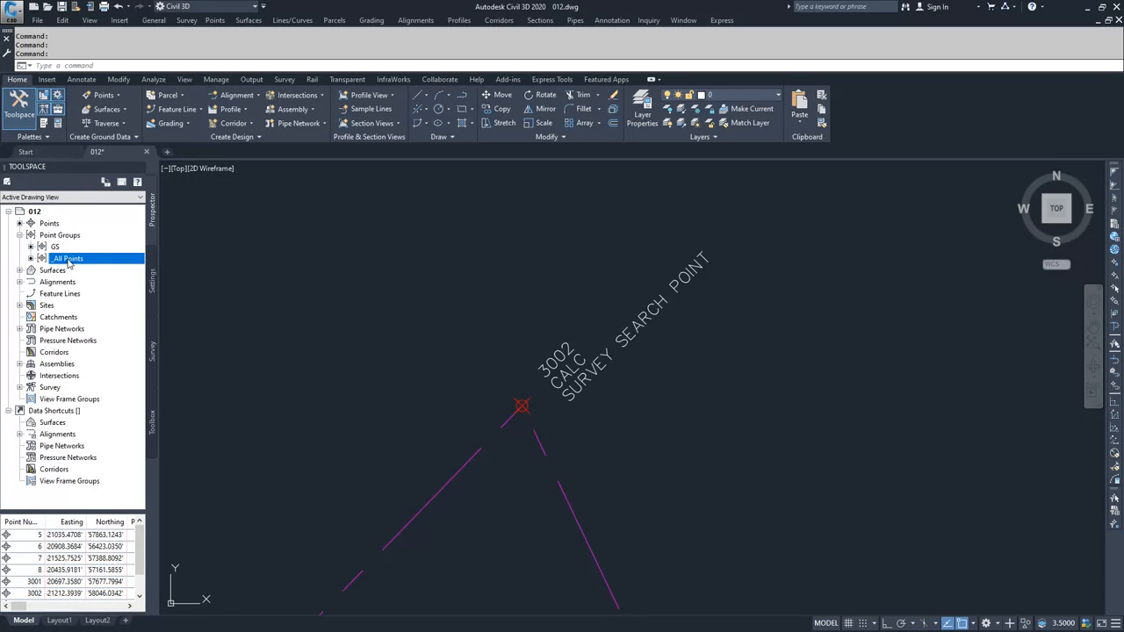
pyautogui.rightClick(68, 261)
# - In _All Points properties, enable the Point Label Style override using Display Order Change
pyautogui.click(106, 270)
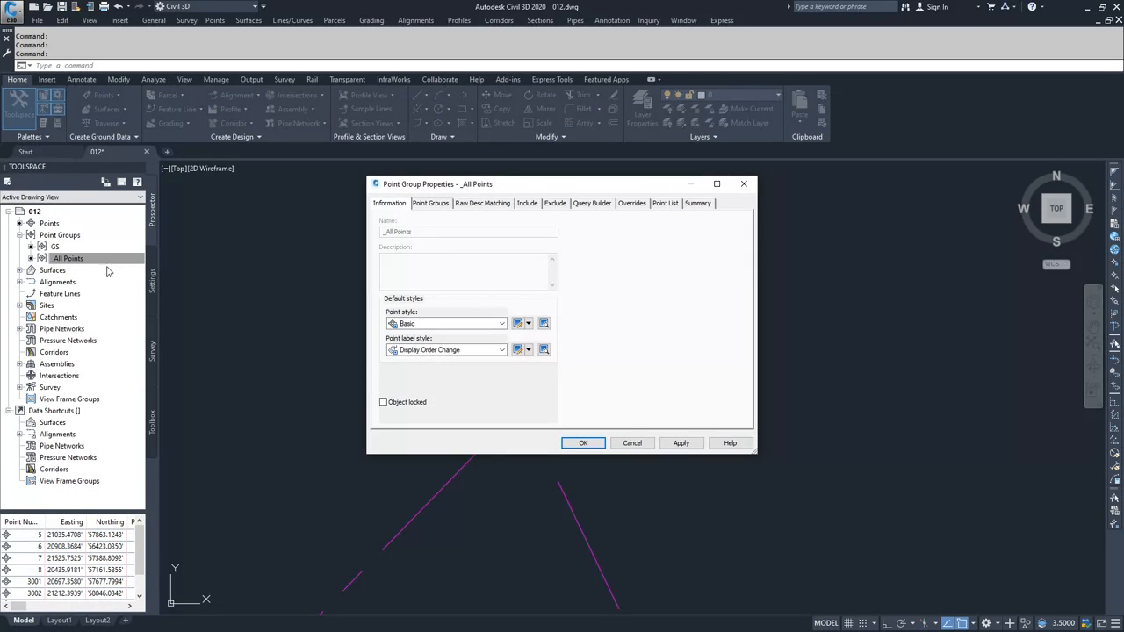
pyautogui.moveTo(589, 187); pyautogui.dragTo(956, 252)
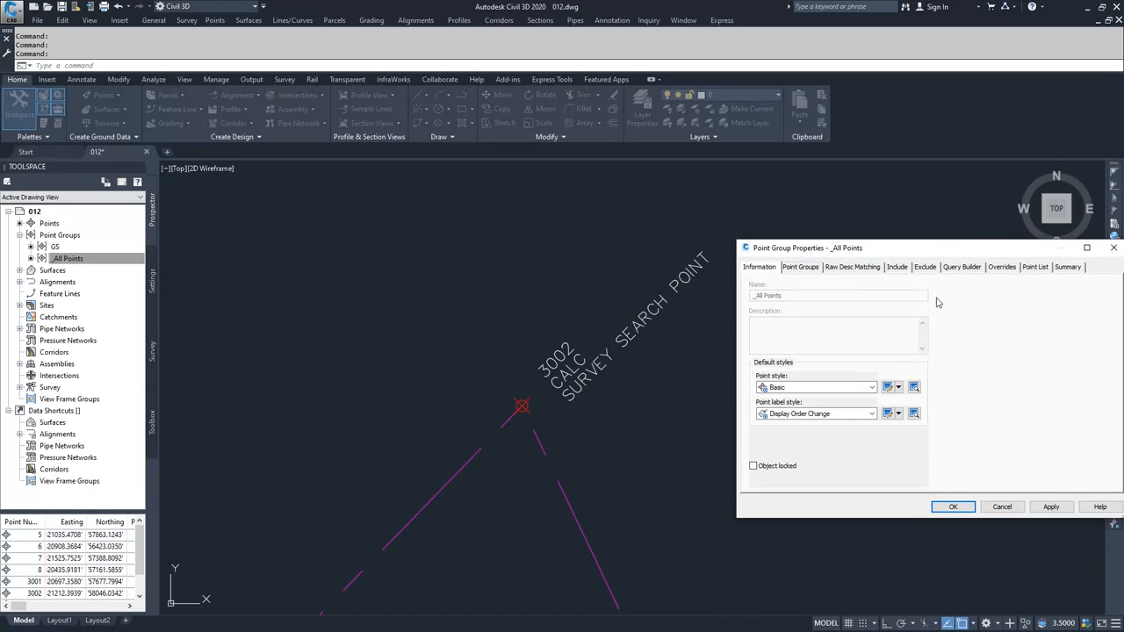
pyautogui.click(1002, 267)
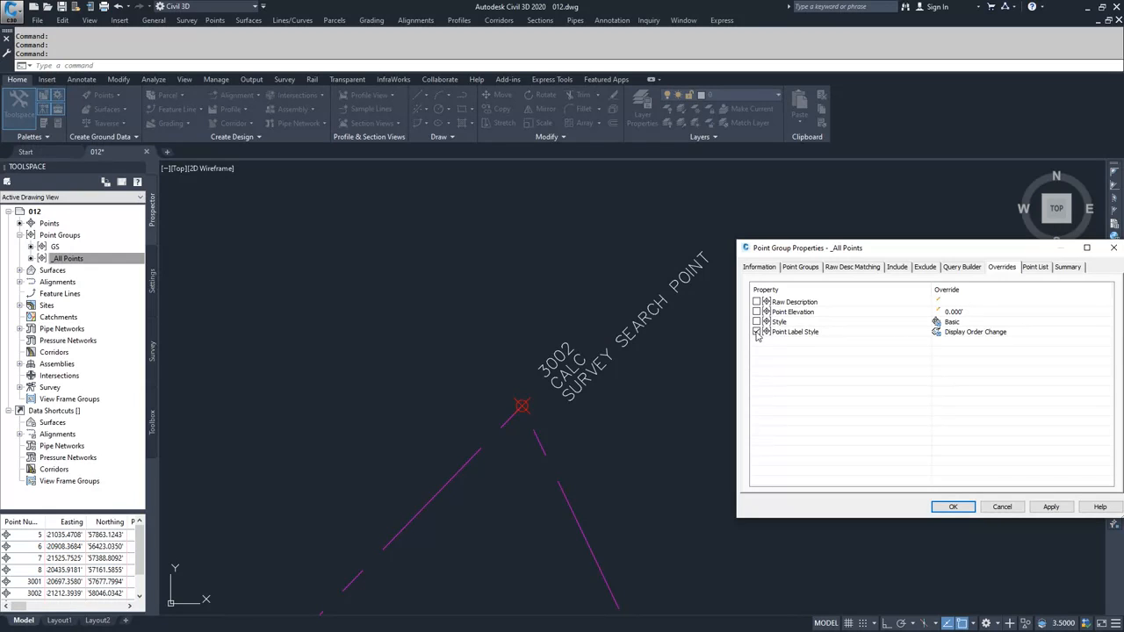
# - Apply the Display Order Change label override to _All Points and inspect the relabelled points
pyautogui.click(1051, 507)
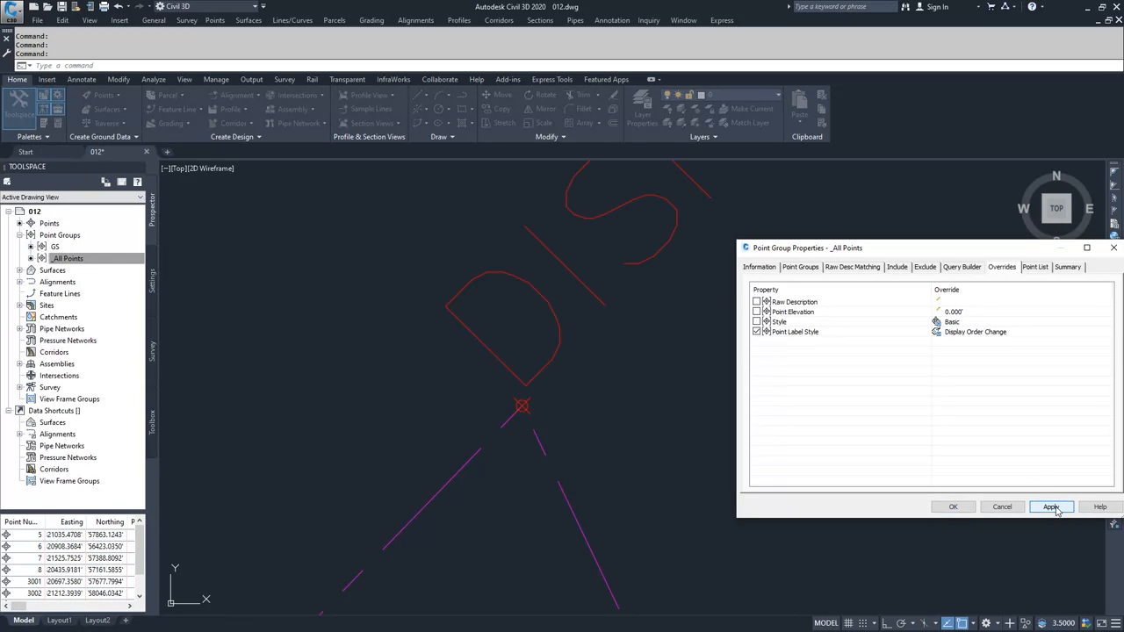
pyautogui.click(955, 507)
pyautogui.scroll(-5, 793, 407)
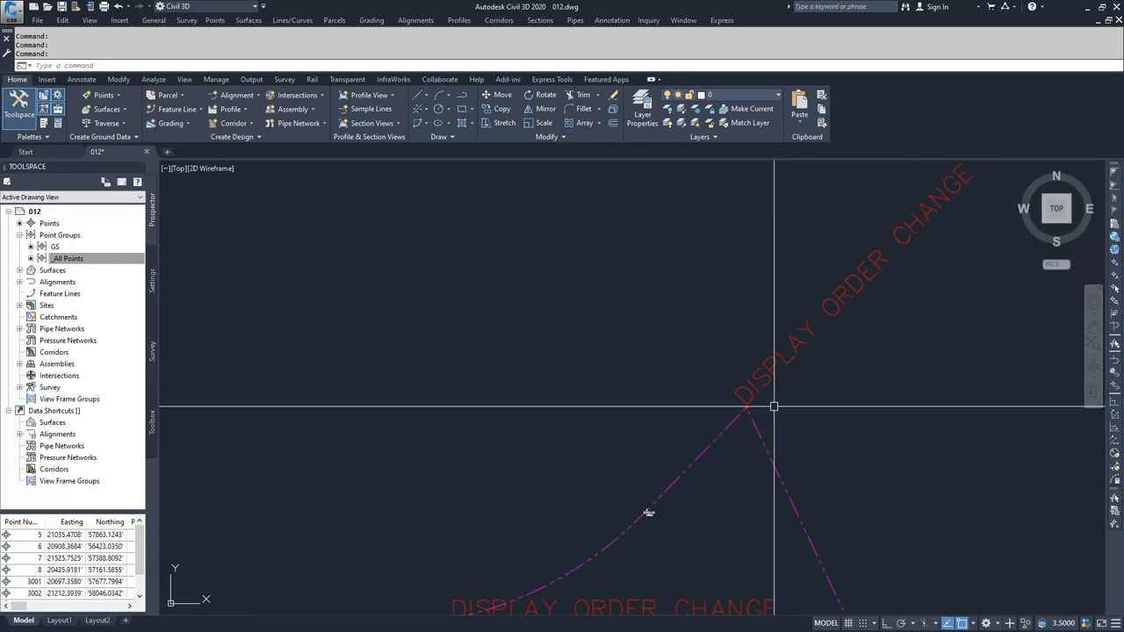
pyautogui.moveTo(791, 399)
pyautogui.mouseDown(button='middle')
pyautogui.moveTo(717, 431)
pyautogui.moveTo(638, 420)
pyautogui.mouseUp(button='middle')
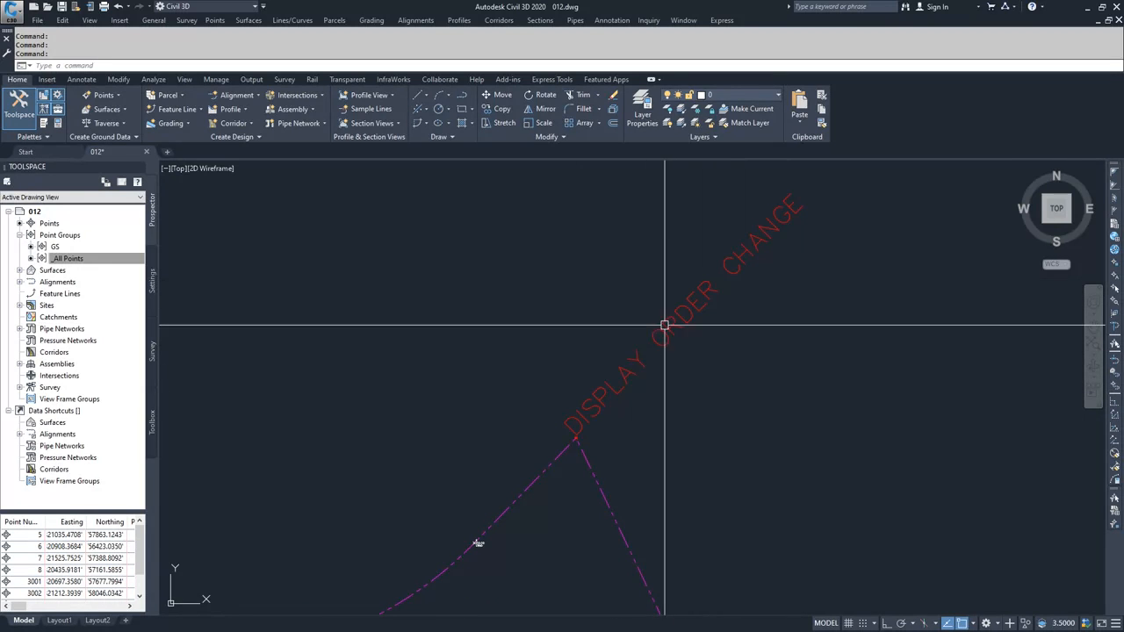
pyautogui.moveTo(570, 424); pyautogui.dragTo(671, 299, button='middle')
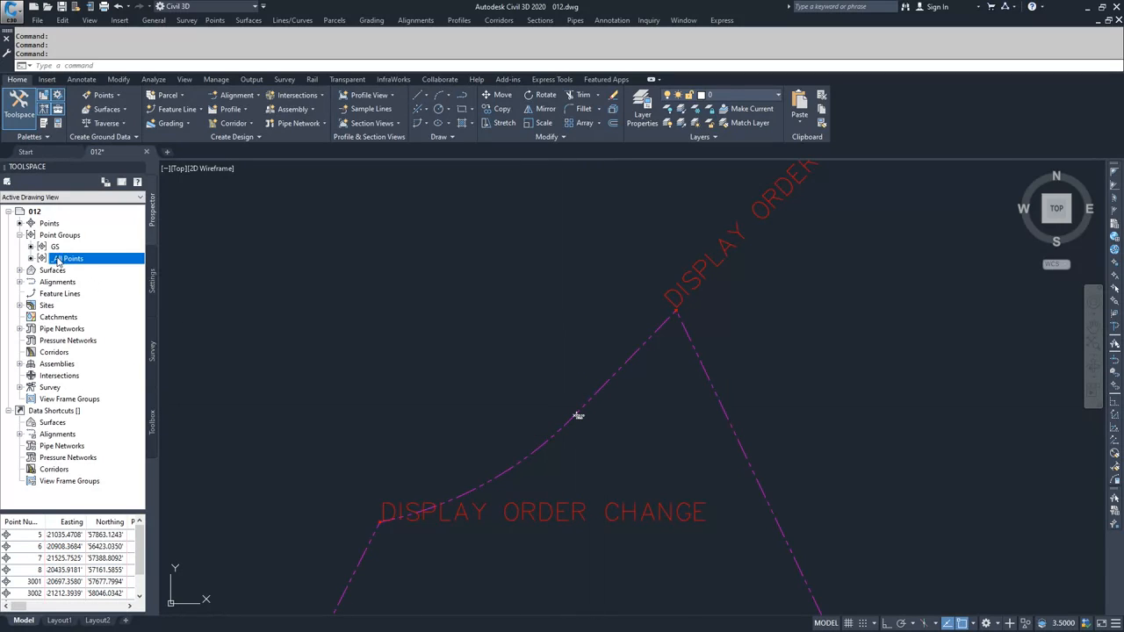
pyautogui.scroll(6, 562, 431)
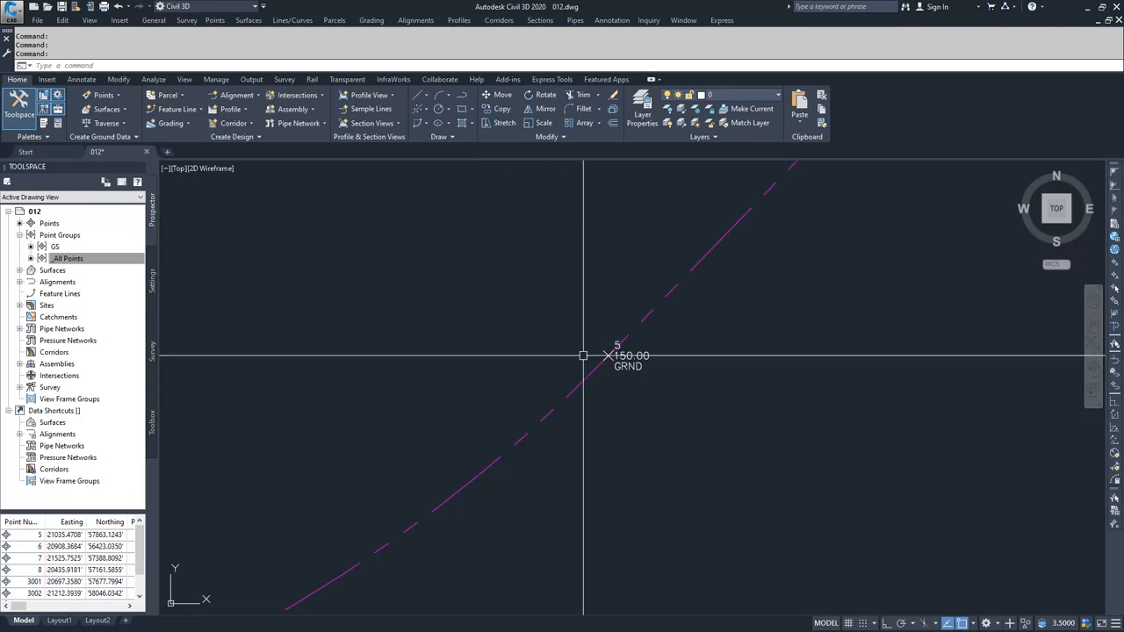
pyautogui.scroll(-2, 549, 372)
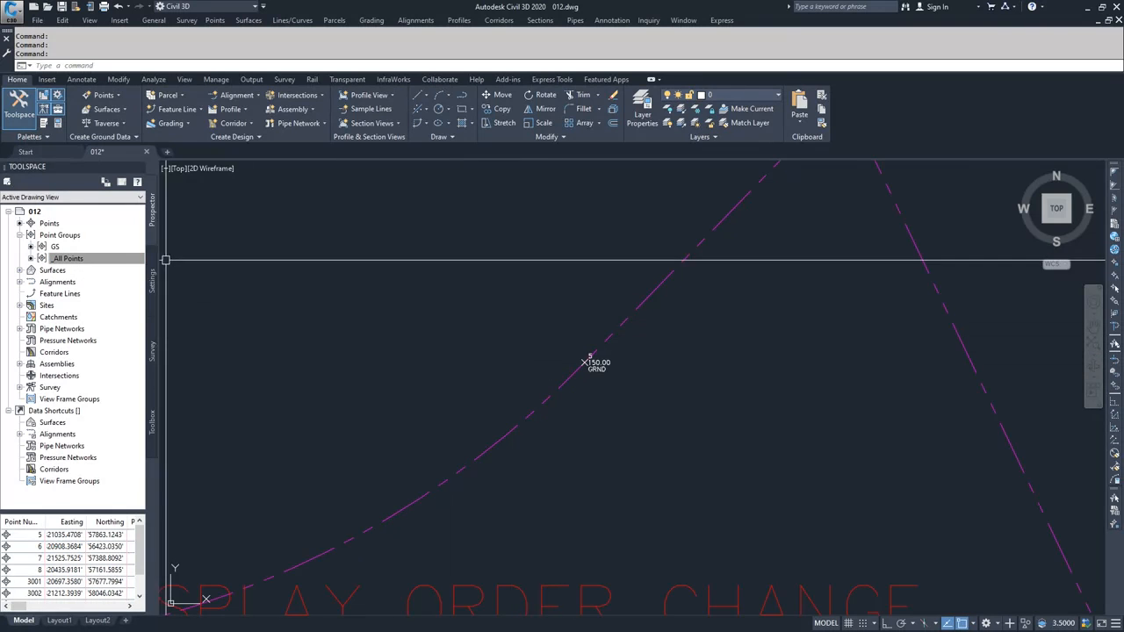